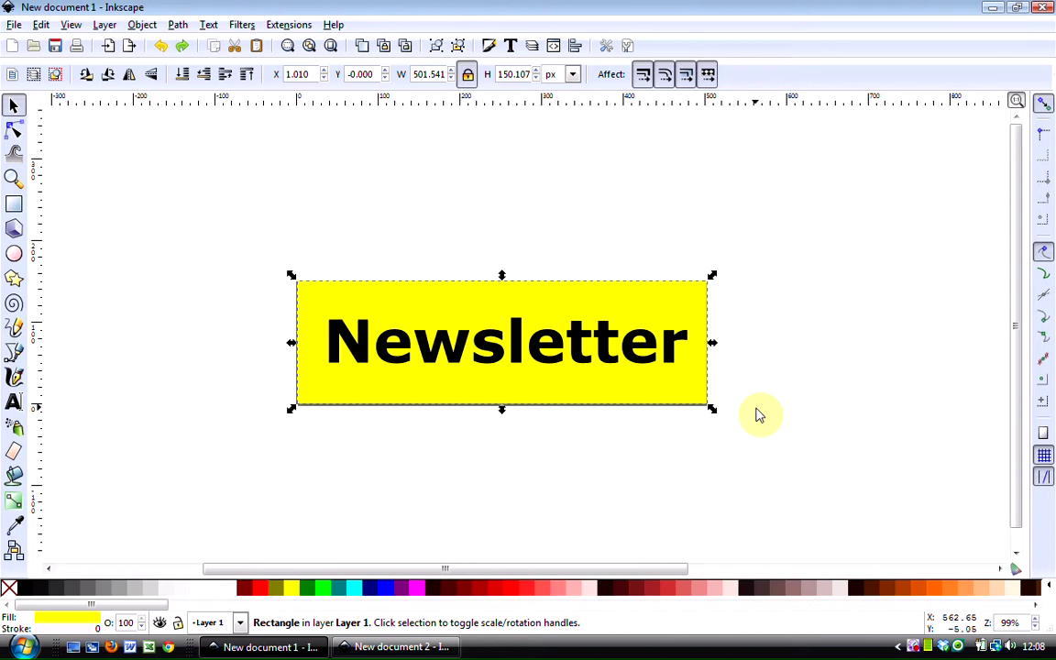
- Click empty canvas to deselect the yellow Newsletter header
{"action": "left_click", "coordinate": [199, 153]}
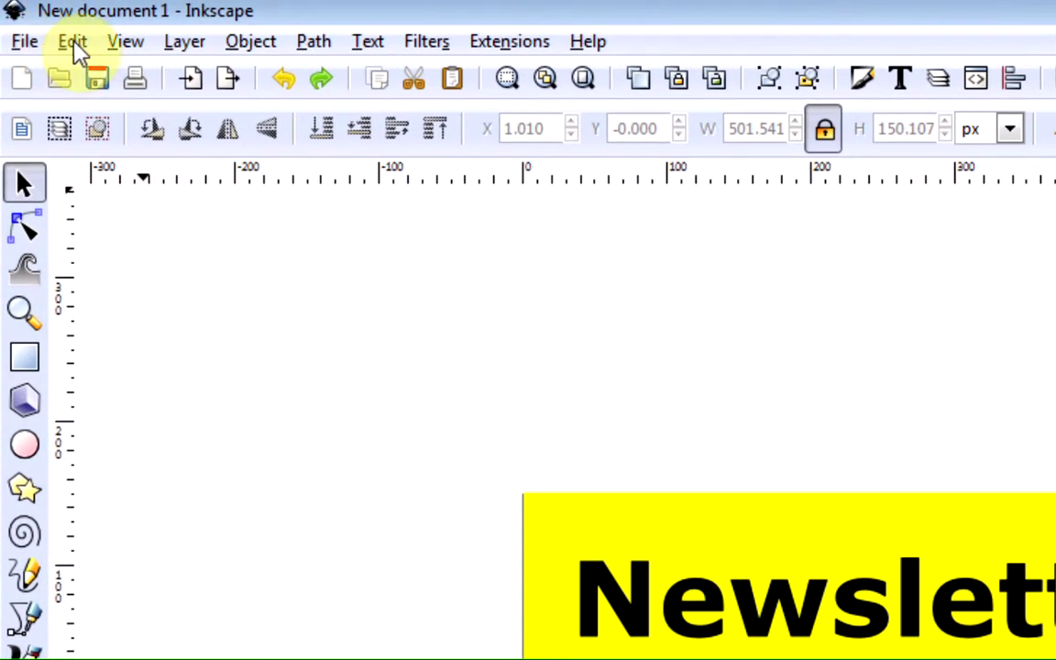
- Show the Undo History from the Edit menu, then iconify it into a collapsed tab
{"action": "left_click", "coordinate": [72, 41]}
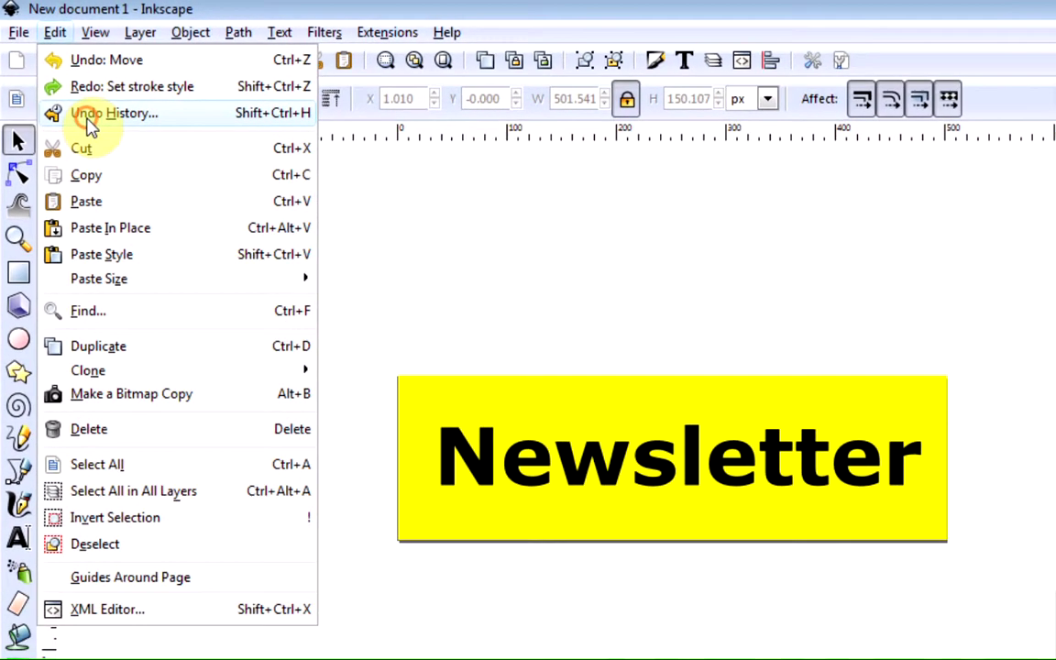
{"action": "left_click", "coordinate": [119, 163]}
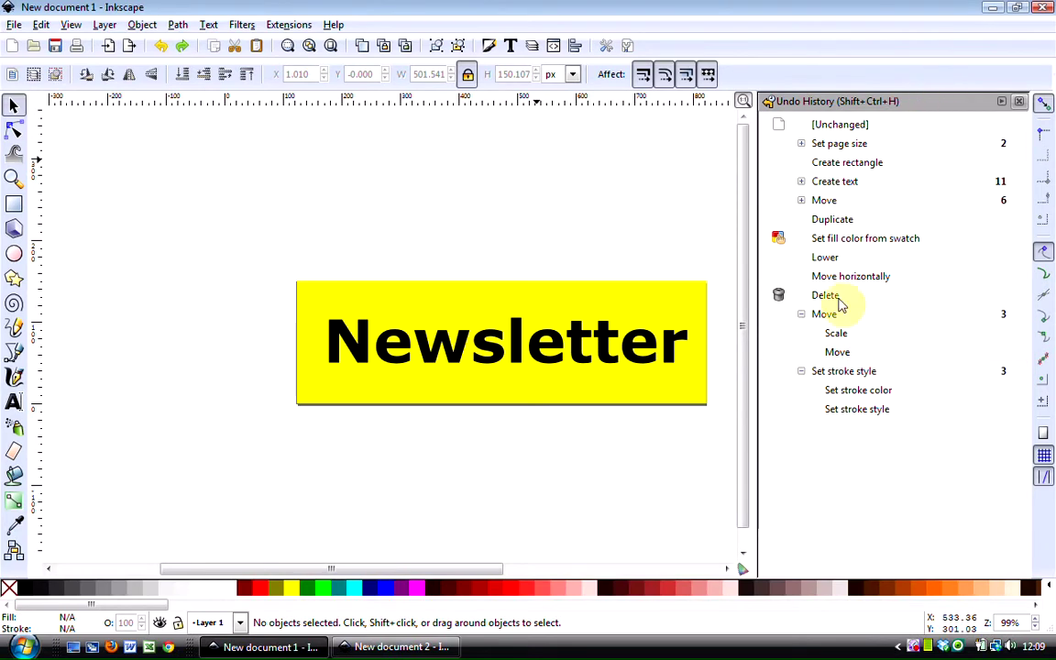
{"action": "left_click", "coordinate": [742, 495]}
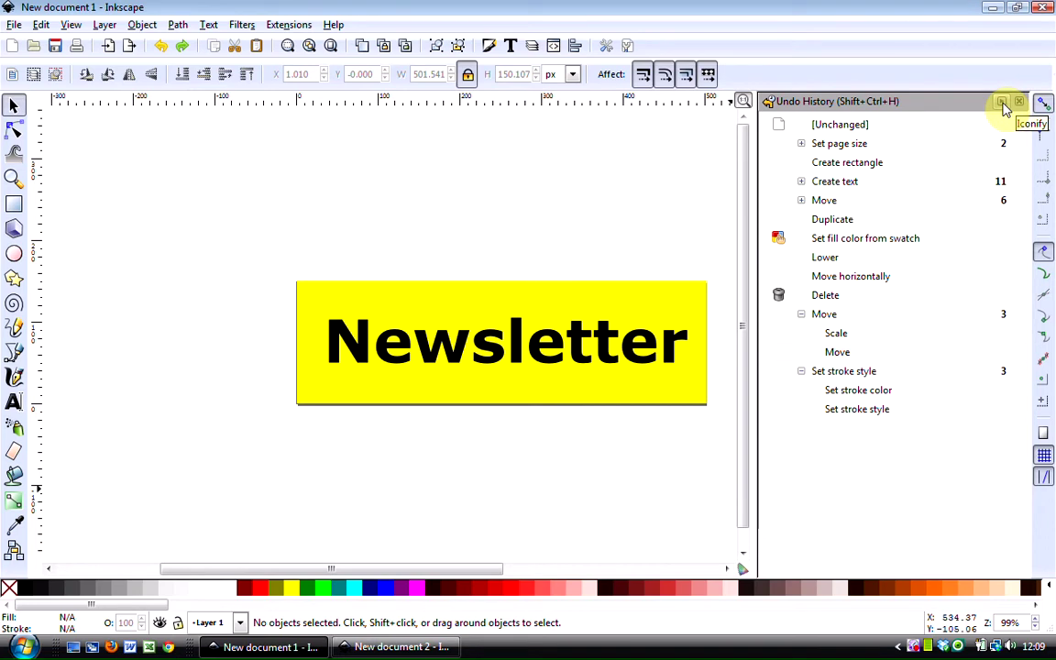
{"action": "left_click", "coordinate": [1003, 105]}
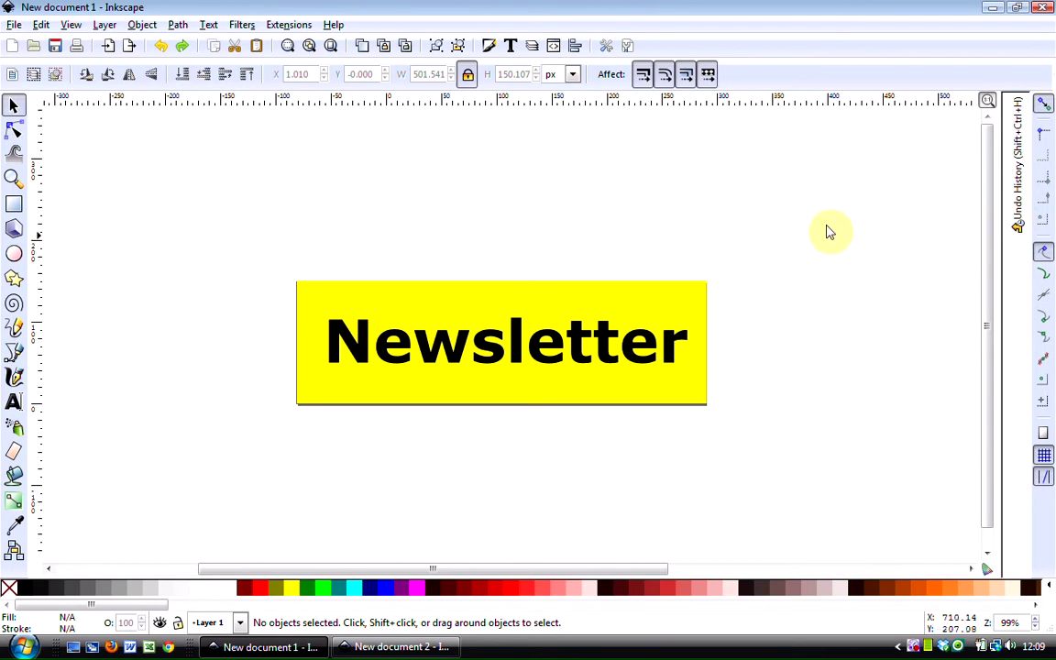
- Re-expand the Undo History tab and lengthen its list so every entry shows
{"action": "left_click", "coordinate": [1019, 220]}
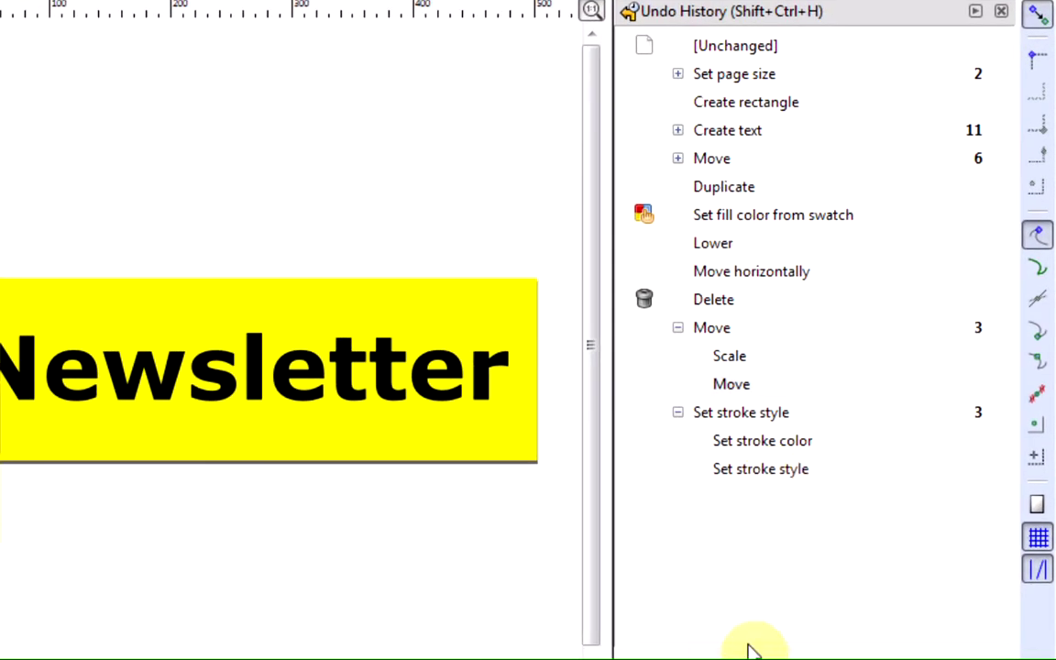
{"action": "left_click_drag", "start_coordinate": [763, 476], "coordinate": [751, 149]}
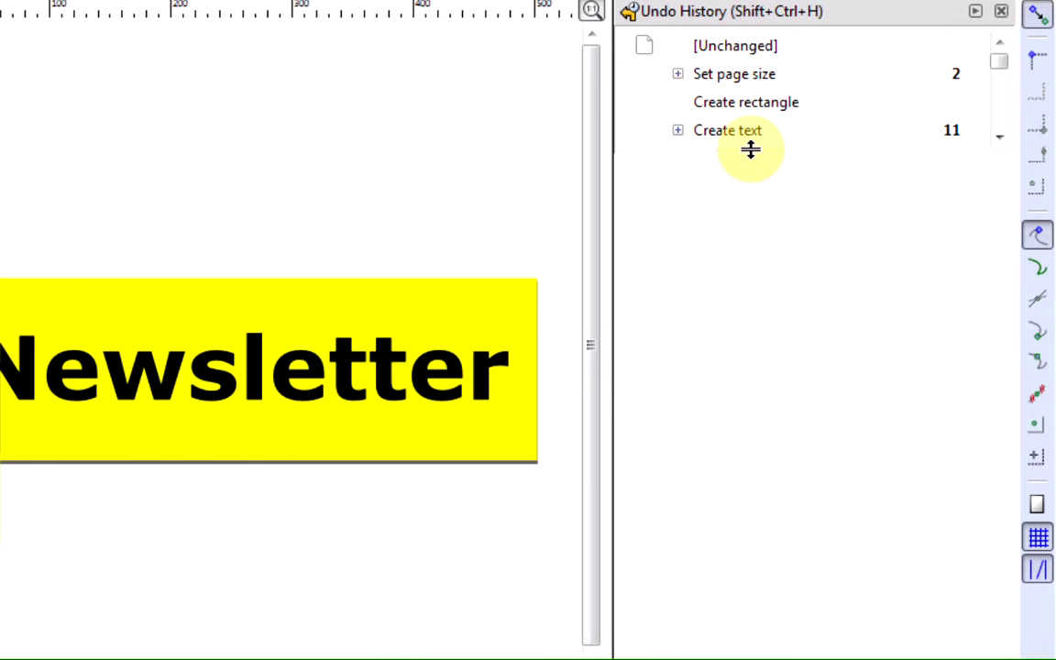
{"action": "left_click_drag", "start_coordinate": [751, 149], "coordinate": [732, 628]}
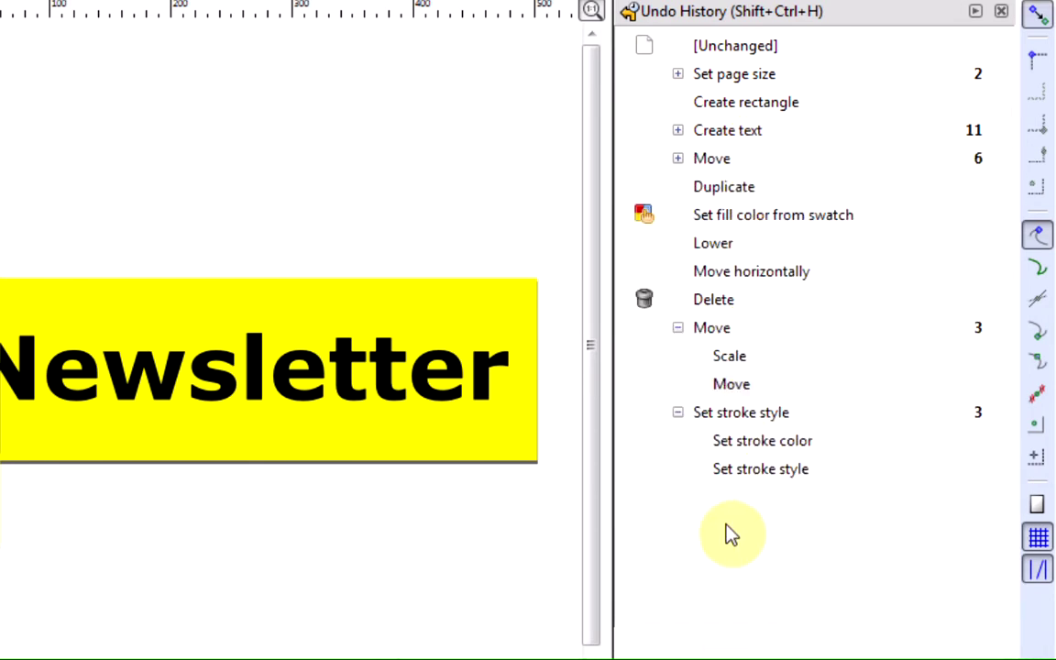
- Undo the text's stroke style, stroke color, outline, latest scaling and last moves via history entries
{"action": "left_click", "coordinate": [759, 475]}
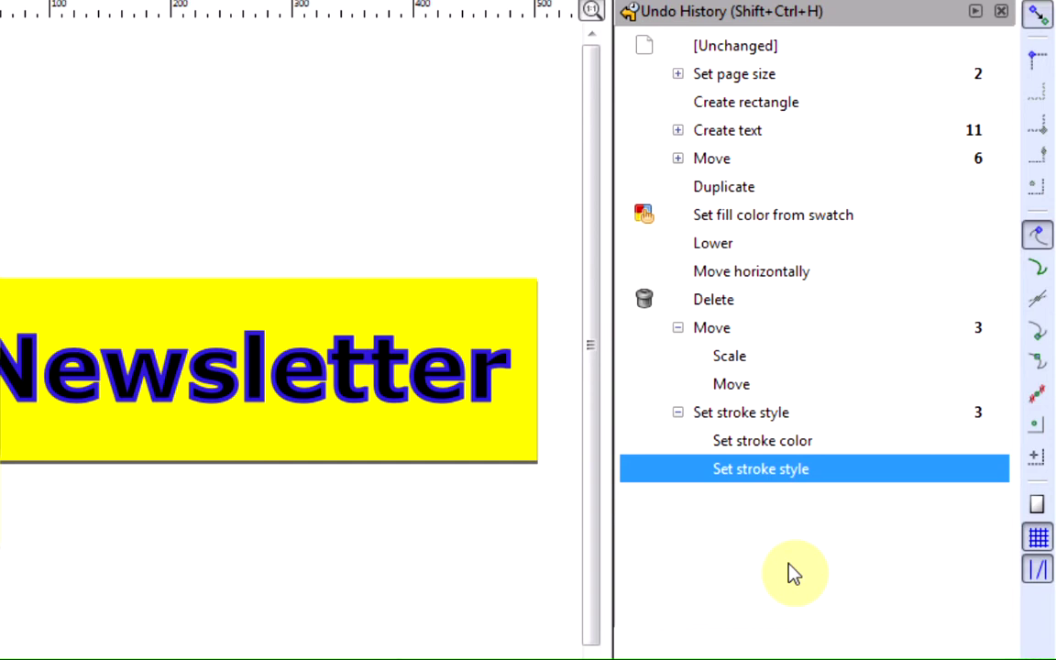
{"action": "left_click", "coordinate": [763, 441]}
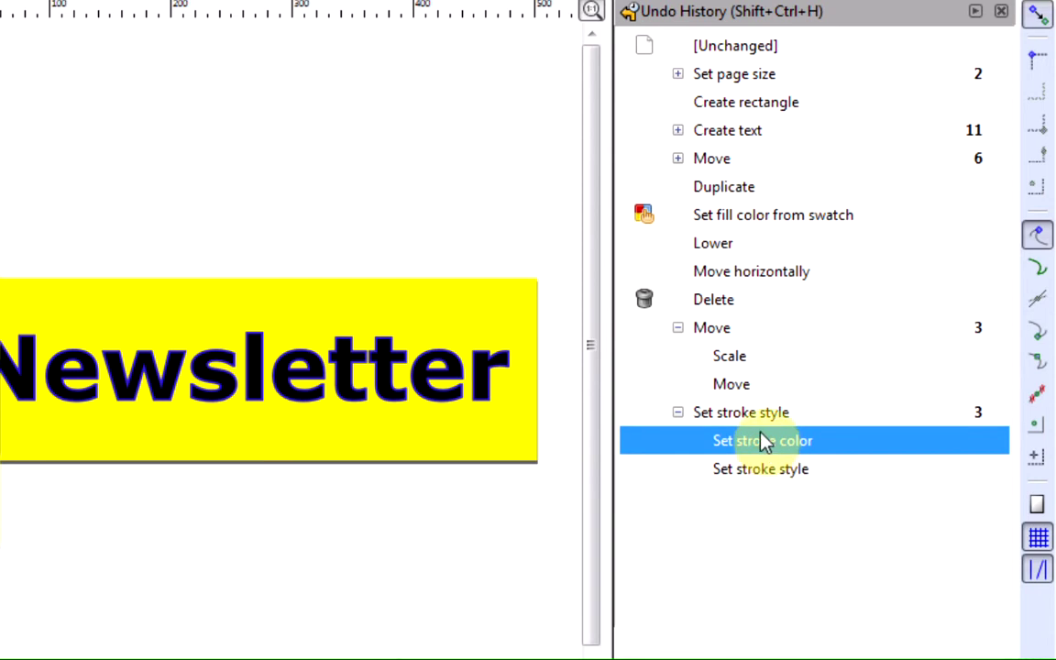
{"action": "left_click", "coordinate": [755, 415]}
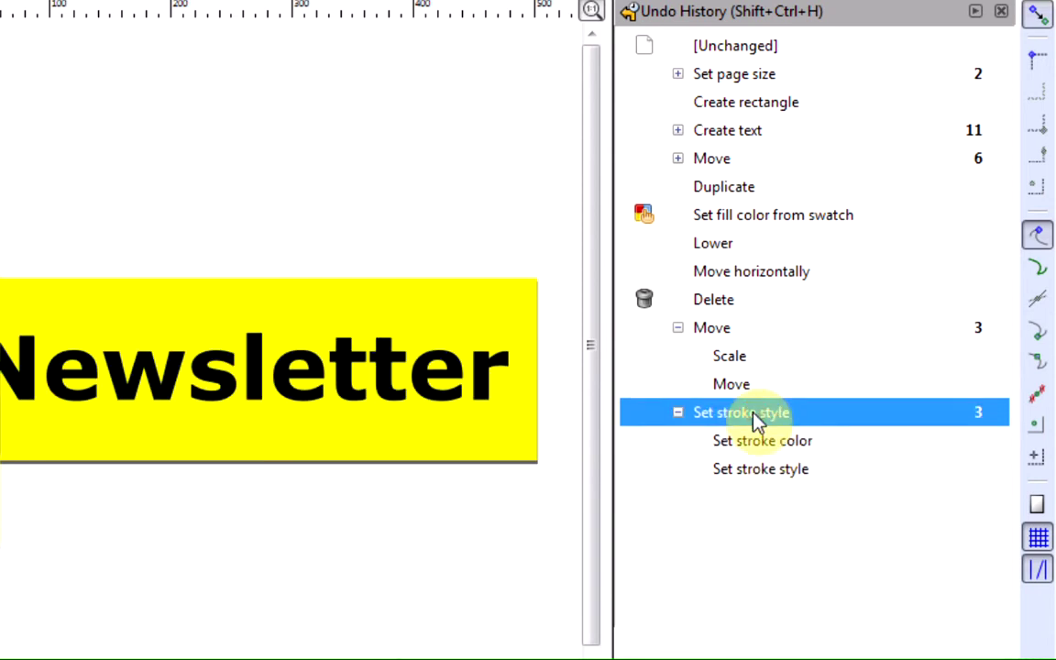
{"action": "left_click", "coordinate": [736, 387]}
{"action": "left_click", "coordinate": [733, 357]}
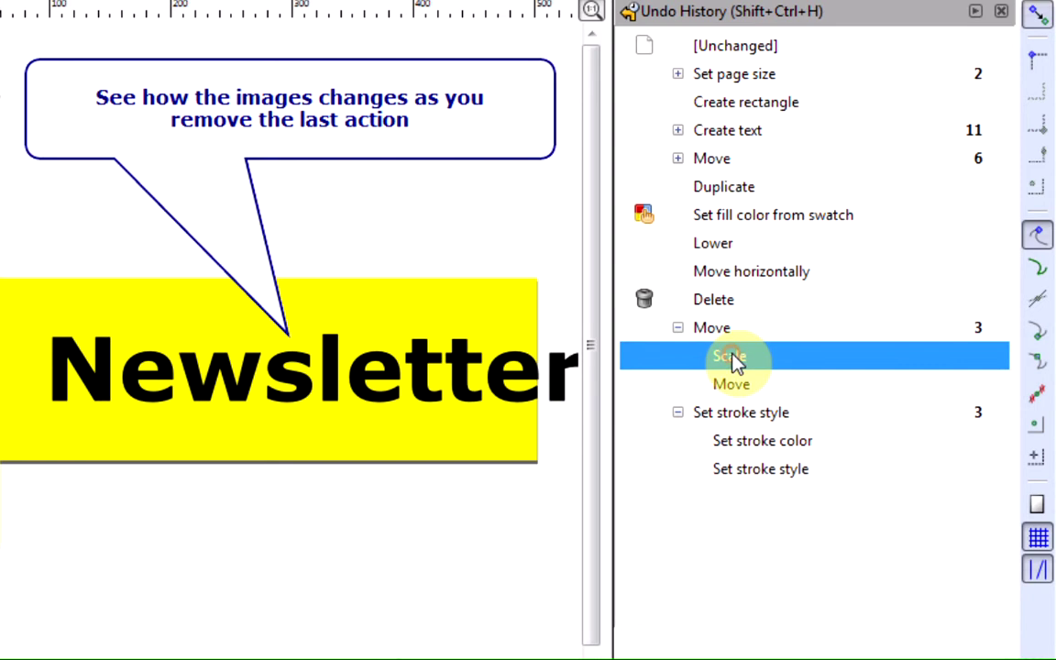
{"action": "left_click", "coordinate": [711, 330]}
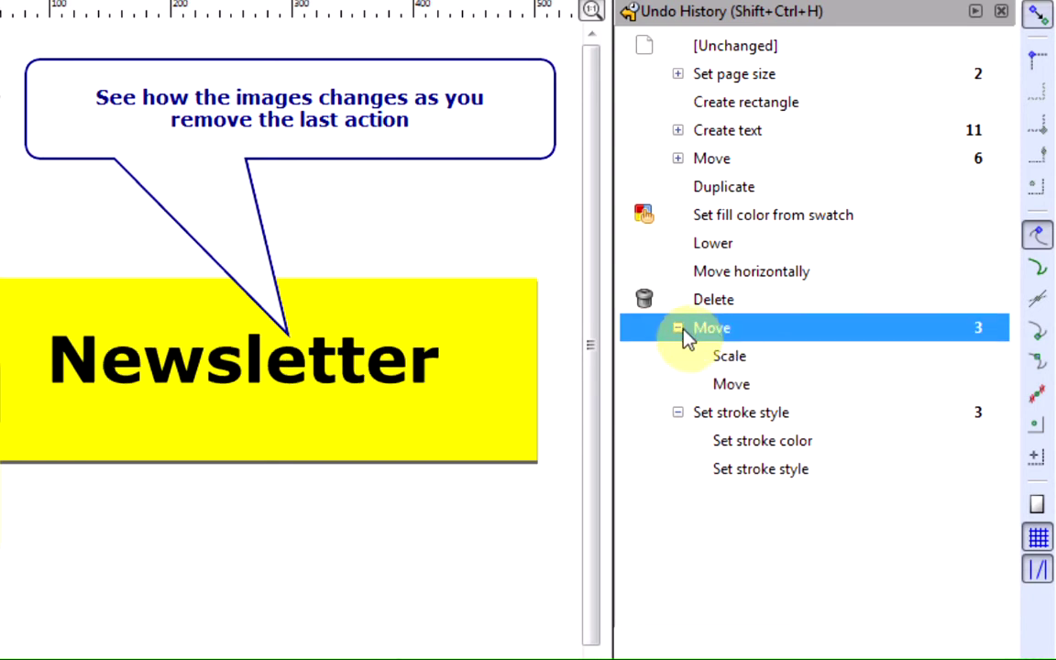
- Fold and unfold the grouped move and stroke entries, then revert to the Delete step
{"action": "left_click", "coordinate": [679, 329]}
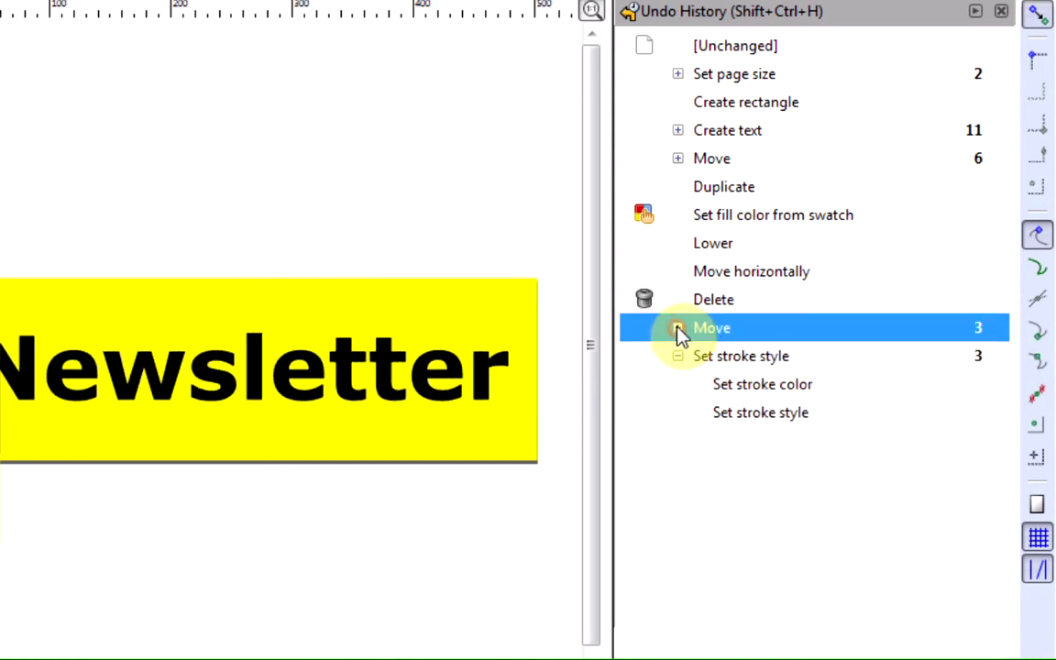
{"action": "left_click", "coordinate": [678, 356]}
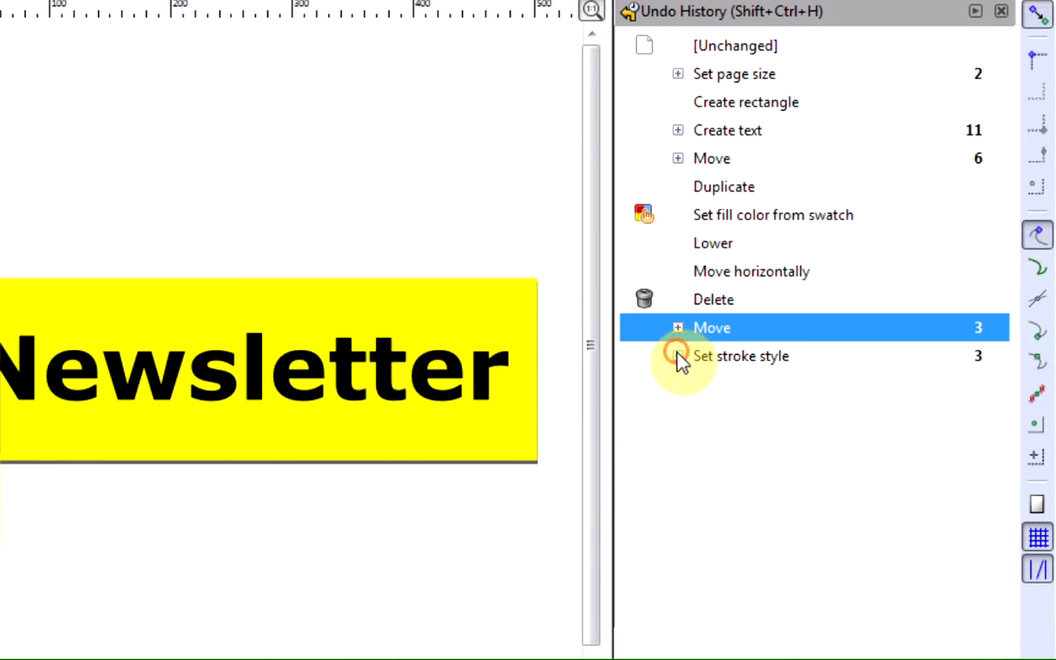
{"action": "left_click", "coordinate": [678, 356]}
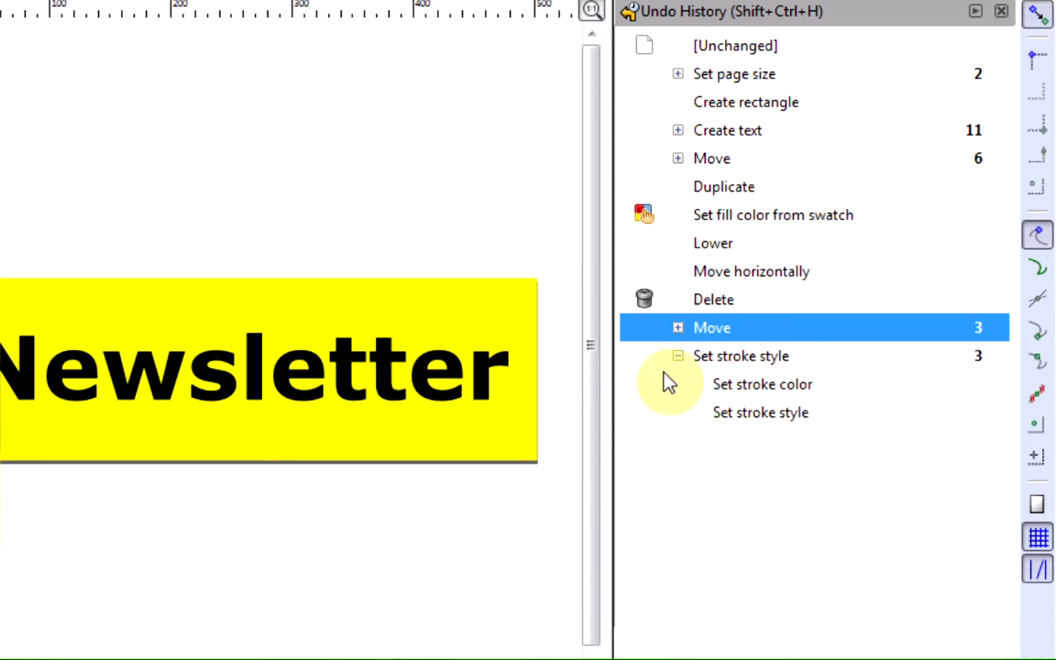
{"action": "left_click", "coordinate": [712, 303]}
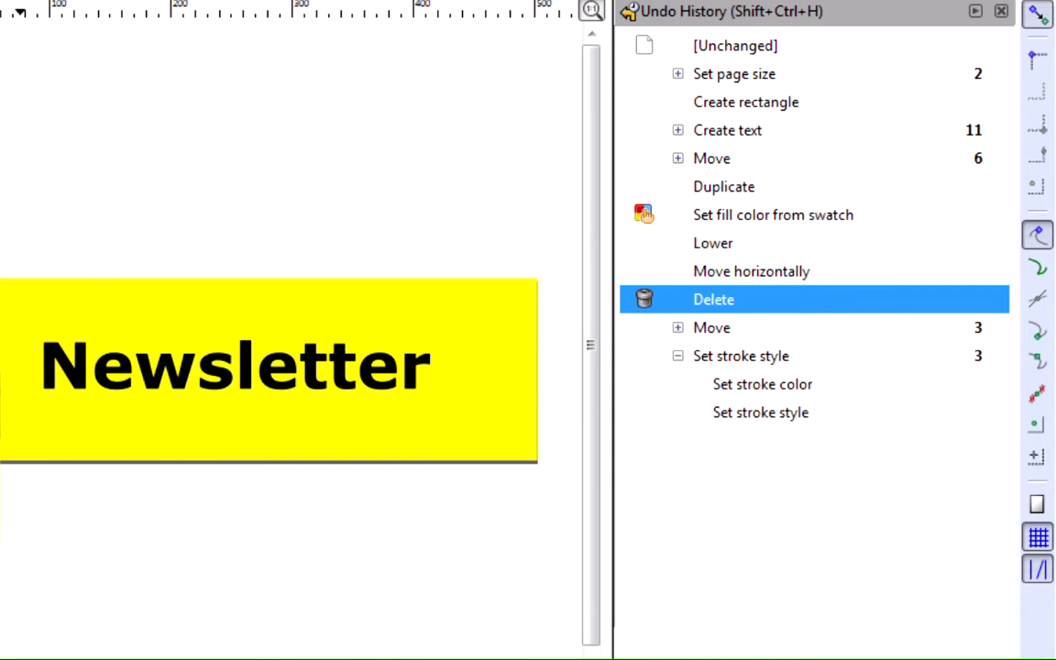
- Step back past the red copy's move, lowering and fill to the Duplicate step
{"action": "key", "text": "ctrl+z"}
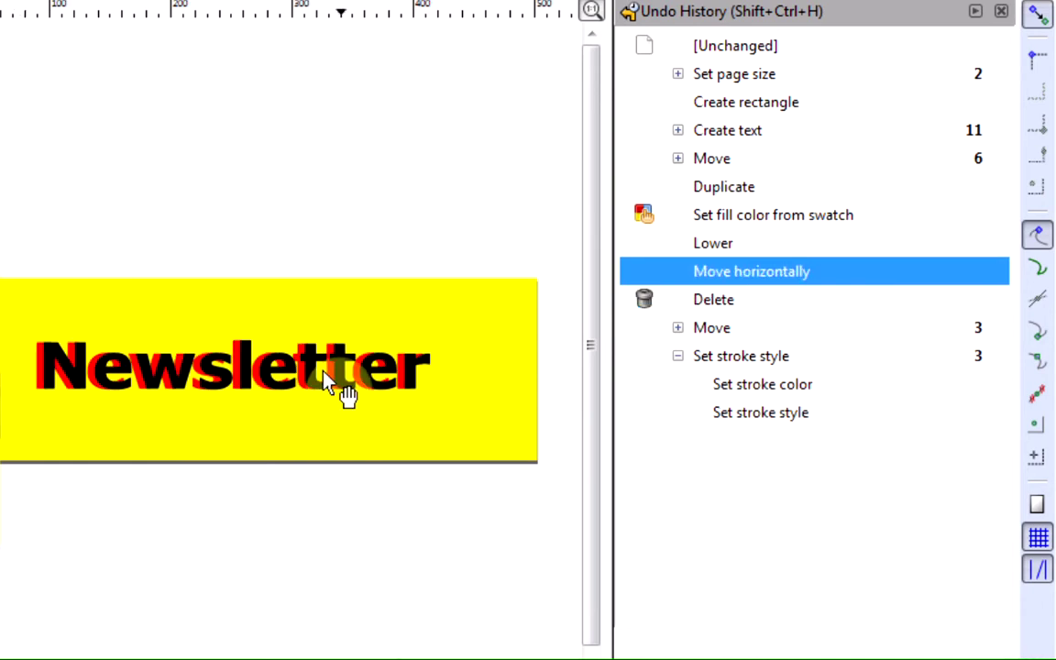
{"action": "left_click", "coordinate": [775, 281]}
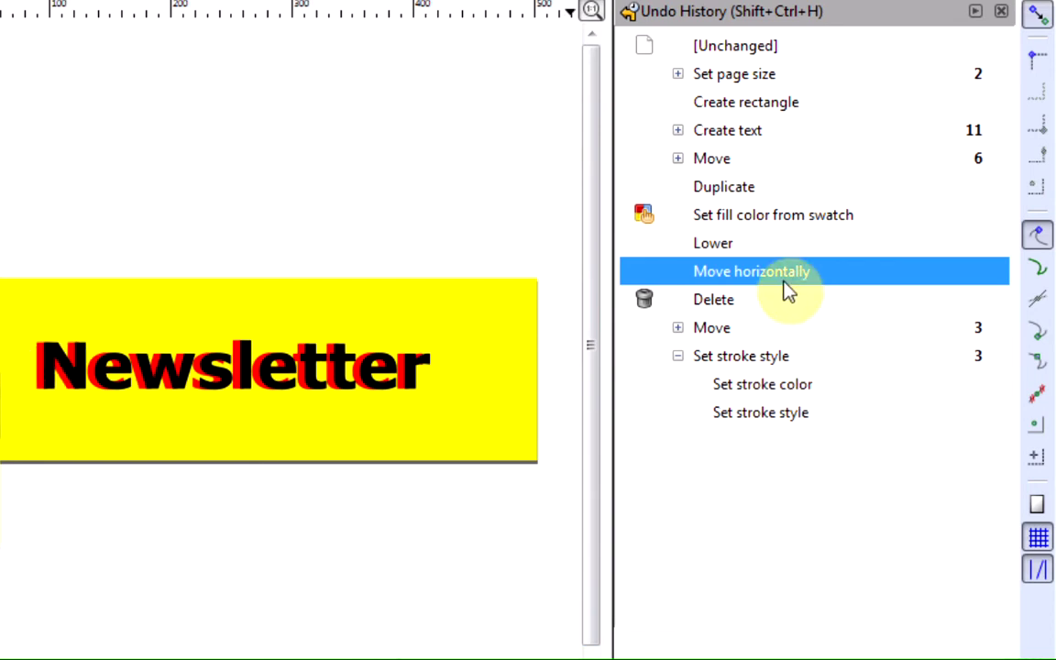
{"action": "left_click", "coordinate": [738, 235]}
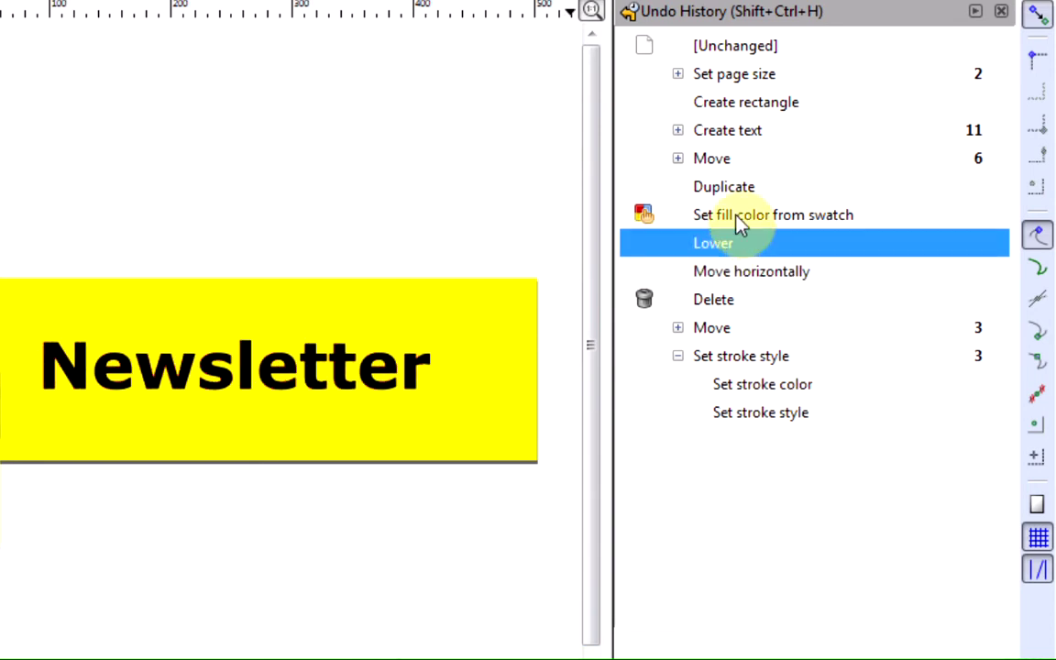
{"action": "left_click", "coordinate": [727, 189]}
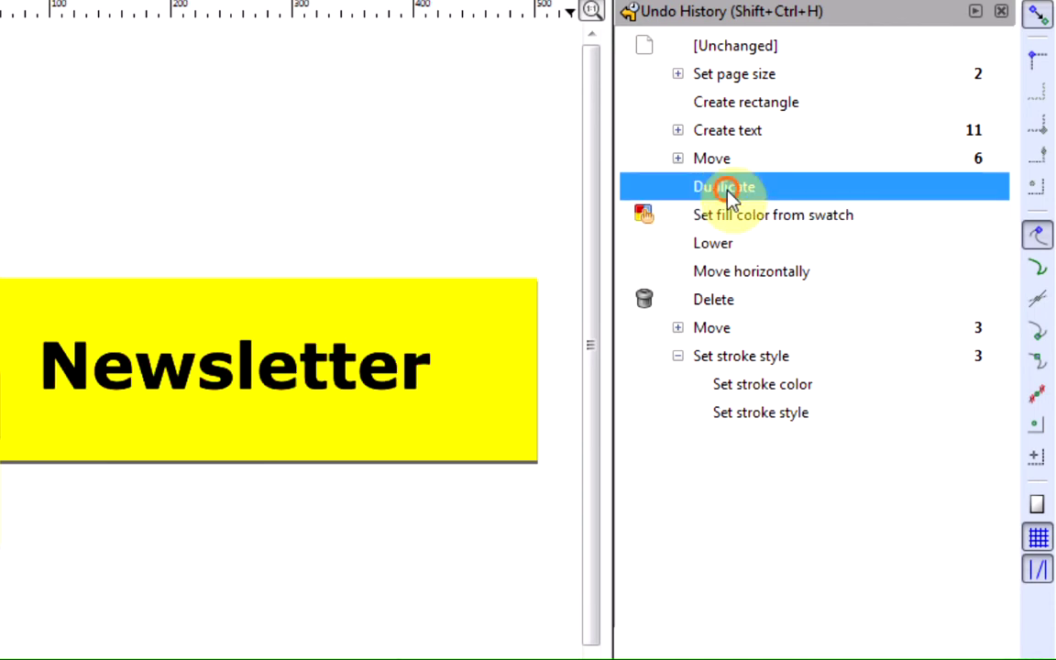
- Unfold the grouped move entries and undo the text's scaling and moves one by one
{"action": "left_click", "coordinate": [679, 160]}
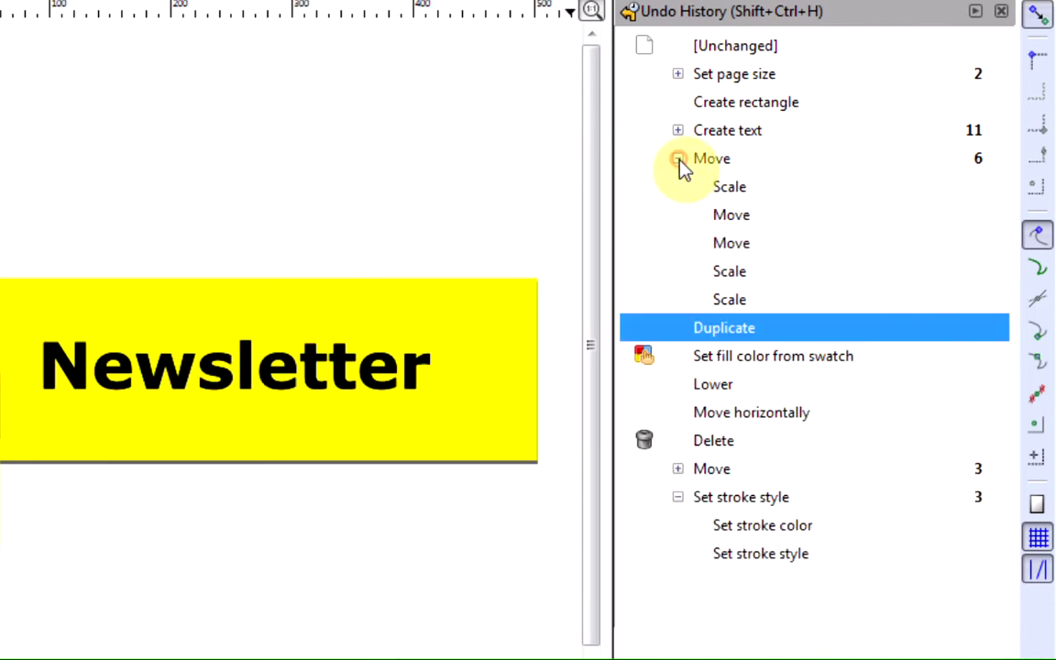
{"action": "left_click", "coordinate": [733, 301]}
{"action": "left_click", "coordinate": [730, 274]}
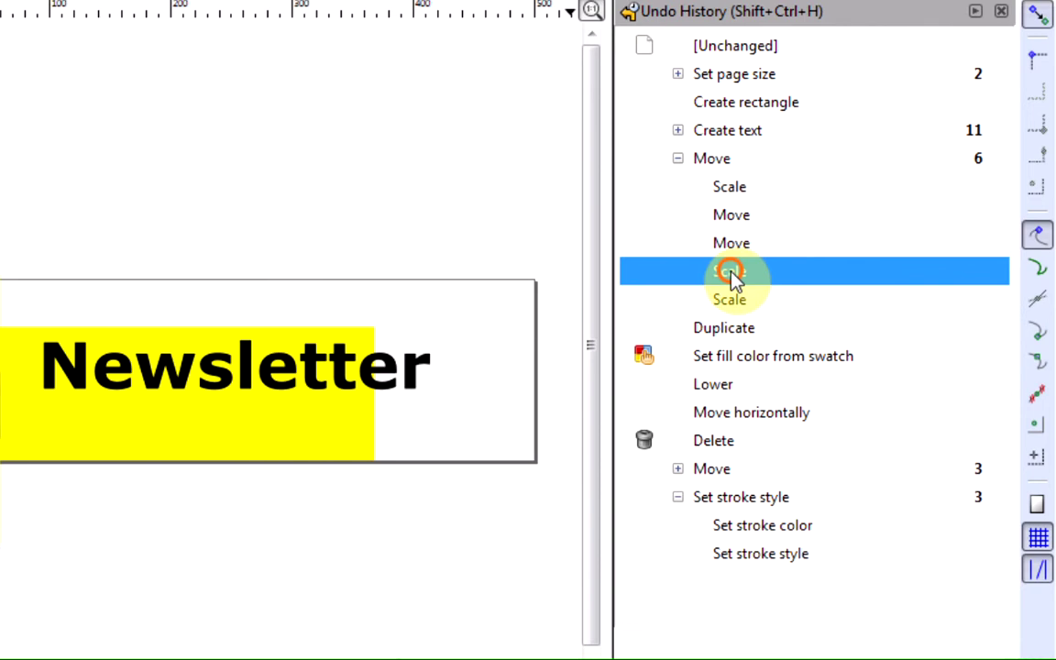
{"action": "left_click", "coordinate": [732, 225]}
{"action": "left_click", "coordinate": [729, 189]}
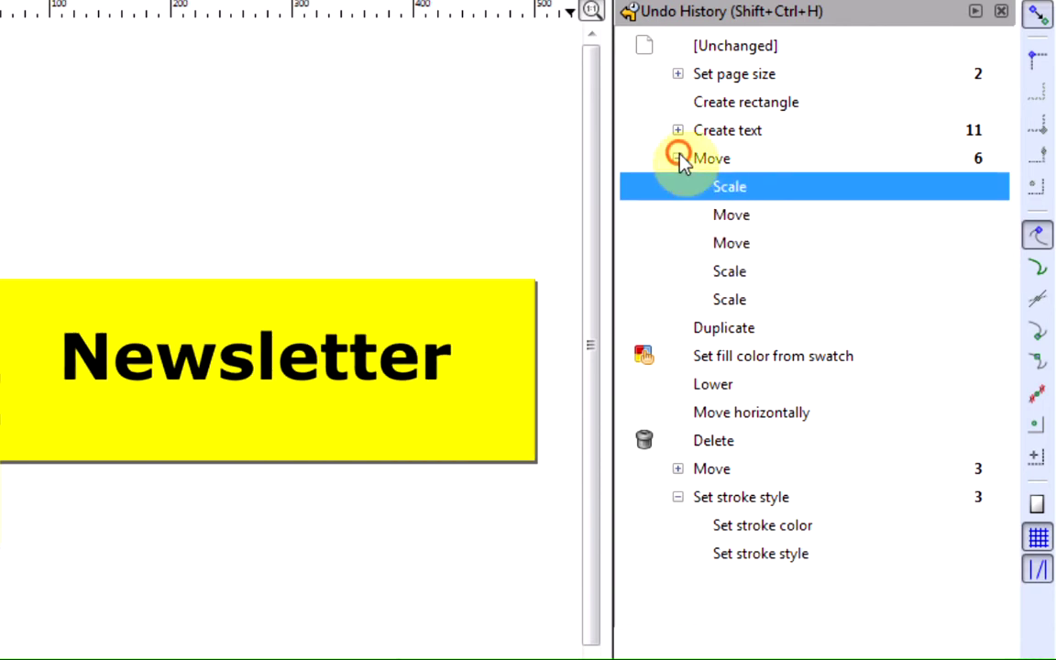
{"action": "left_click", "coordinate": [679, 159]}
- Unfold the typing entries and step the text back letter by letter to just 'N'
{"action": "left_click", "coordinate": [679, 131]}
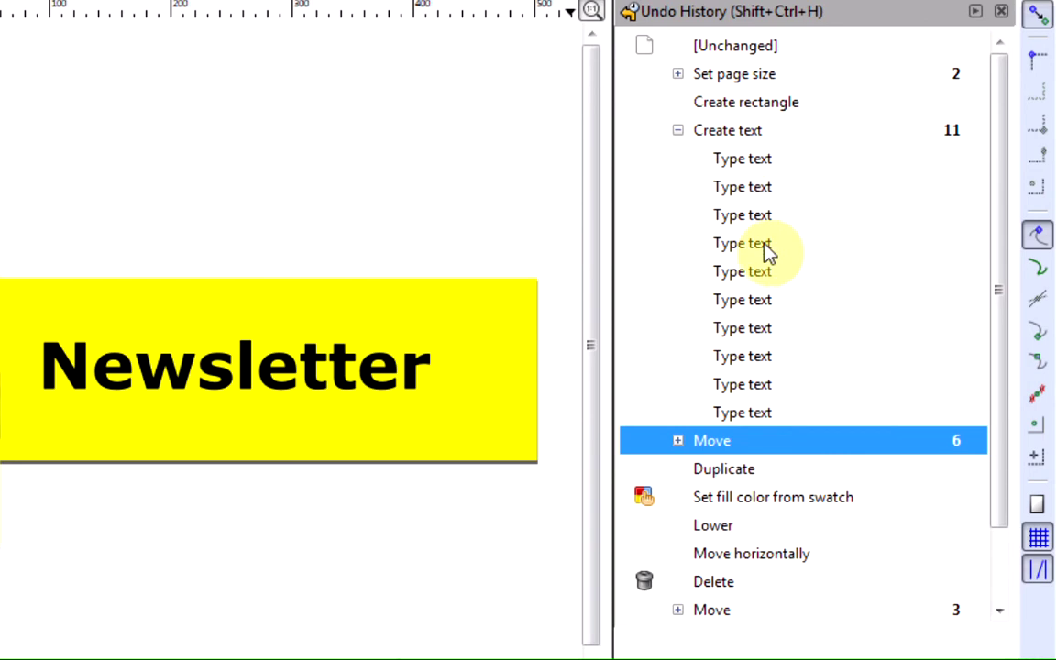
{"action": "left_click", "coordinate": [740, 380]}
{"action": "left_click", "coordinate": [739, 330]}
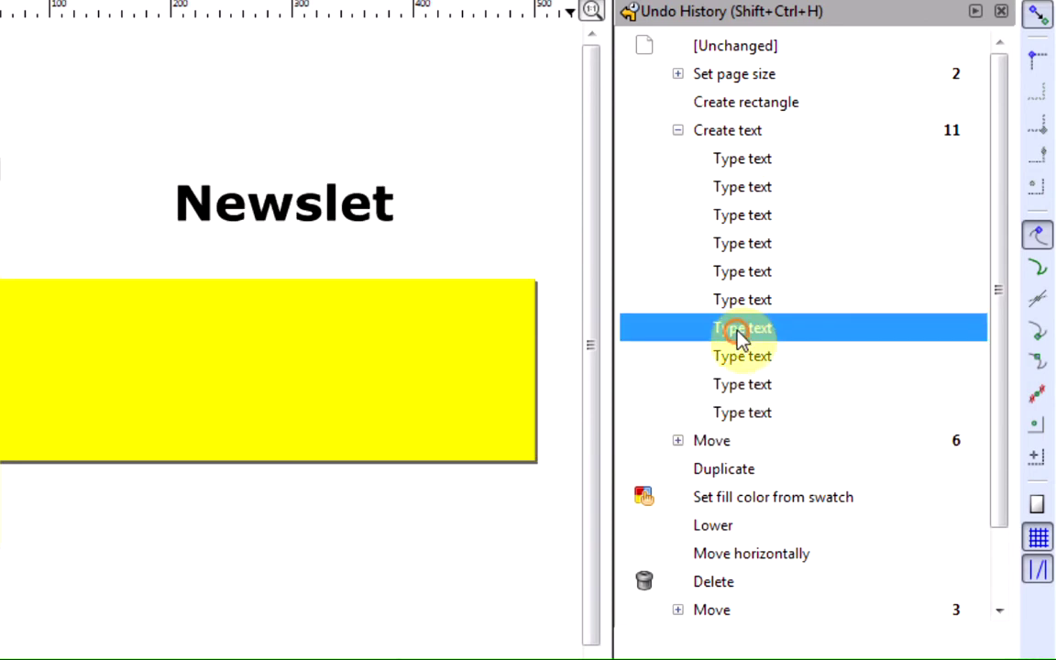
{"action": "left_click", "coordinate": [734, 274]}
{"action": "left_click", "coordinate": [724, 237]}
{"action": "left_click", "coordinate": [729, 187]}
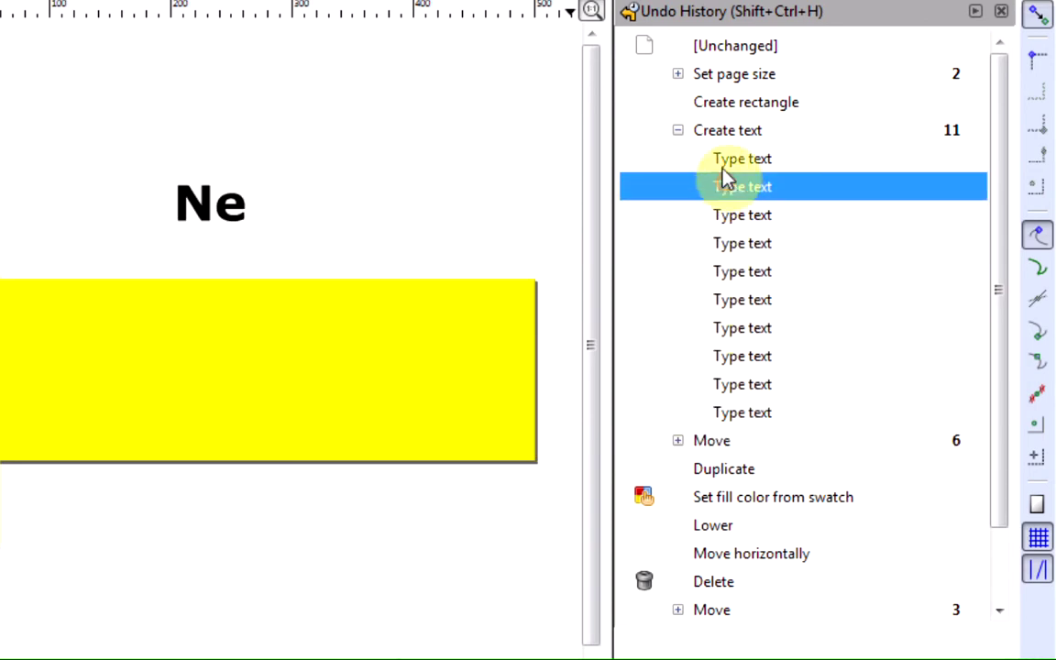
{"action": "left_click", "coordinate": [729, 162]}
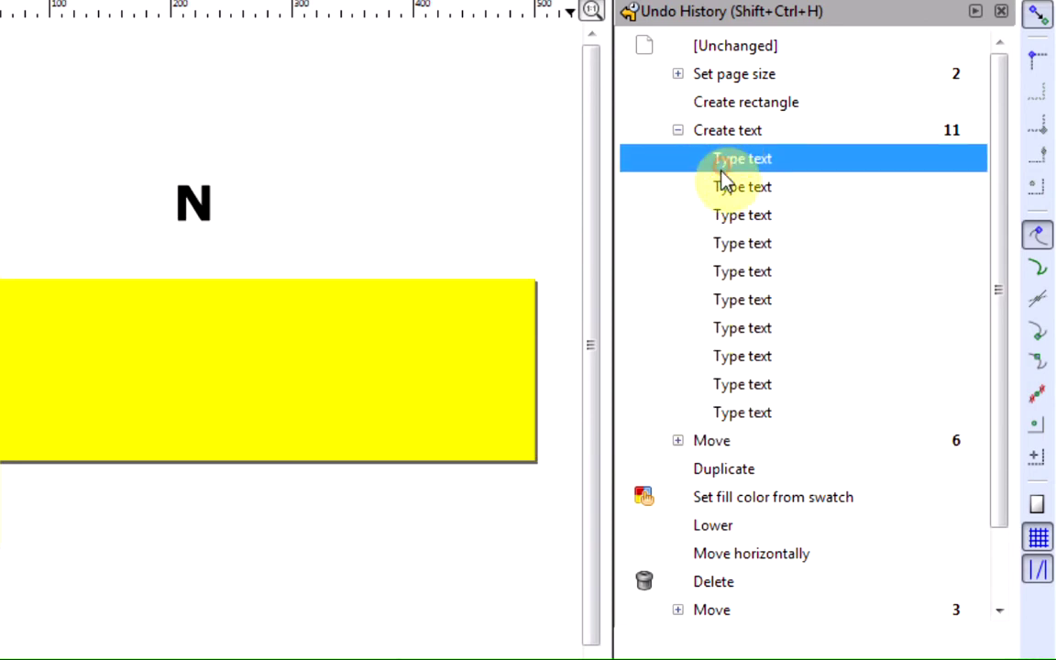
- Restore 'Newslet' and 'Newsletter', then revert to Create rectangle, leaving only the yellow rectangle
{"action": "left_click", "coordinate": [735, 300]}
{"action": "left_click", "coordinate": [730, 329]}
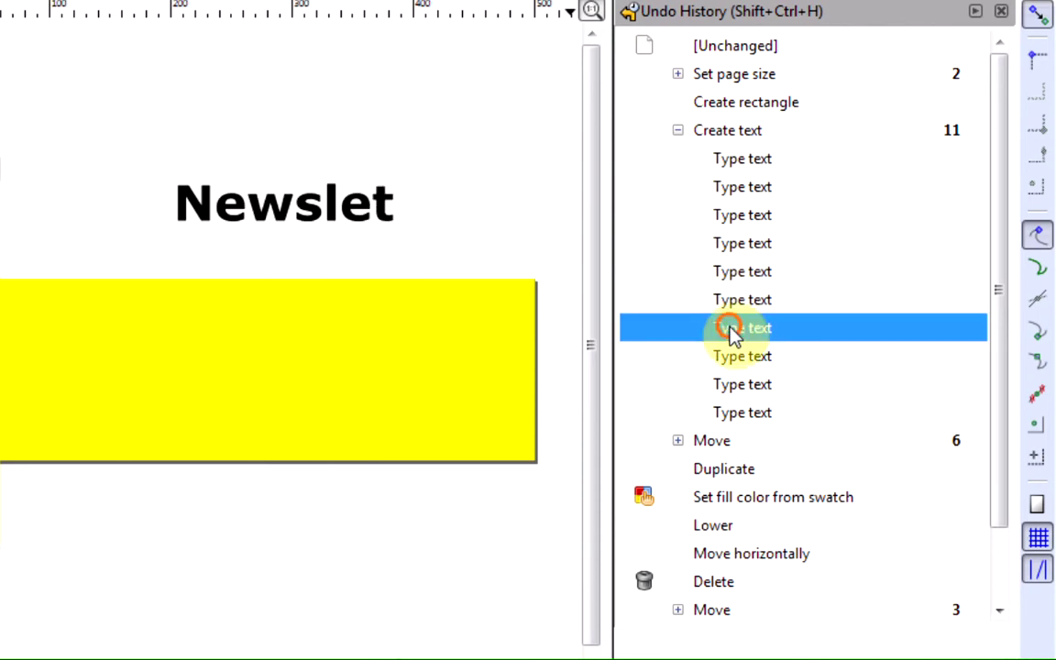
{"action": "left_click", "coordinate": [677, 130]}
{"action": "left_click", "coordinate": [710, 106]}
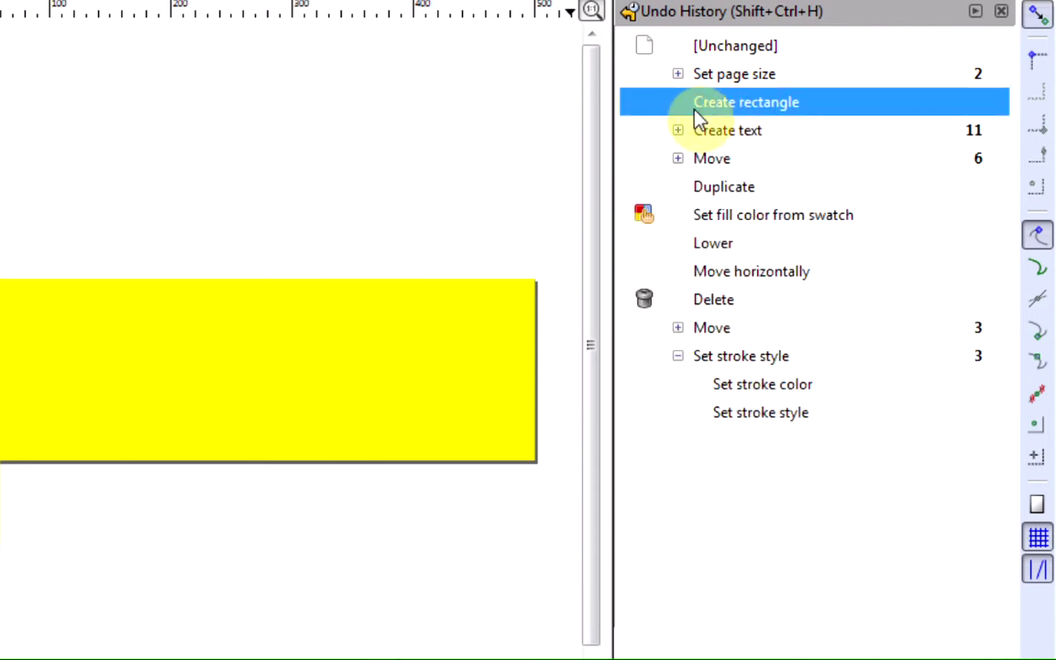